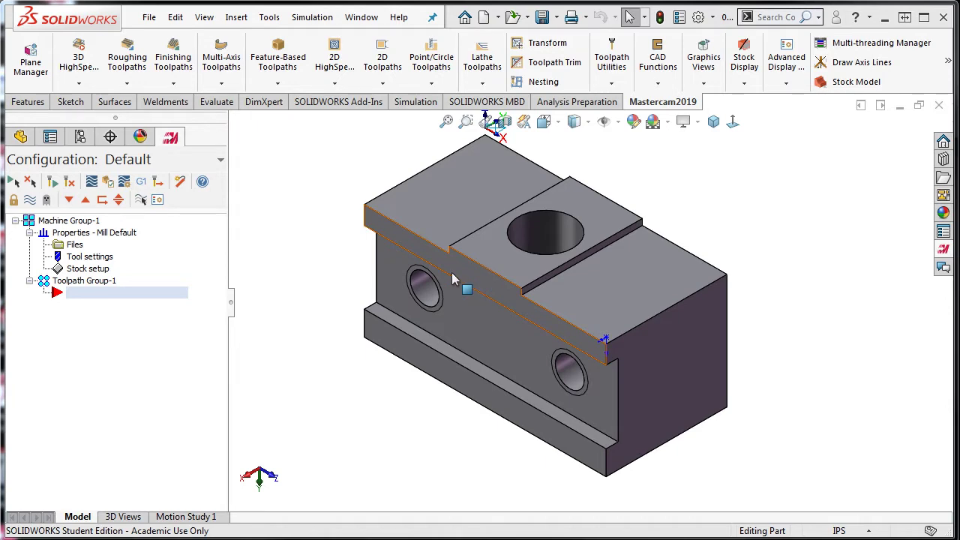
# - Open the machine group's Stock Setup properties and move the dialog left to reveal the part
pyautogui.click(92, 272)
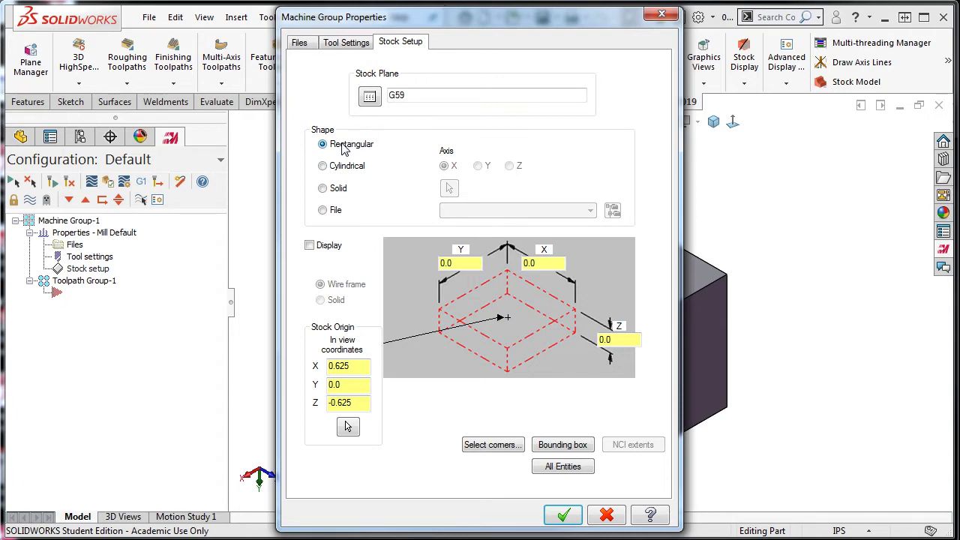
pyautogui.moveTo(530, 24); pyautogui.dragTo(273, 24)
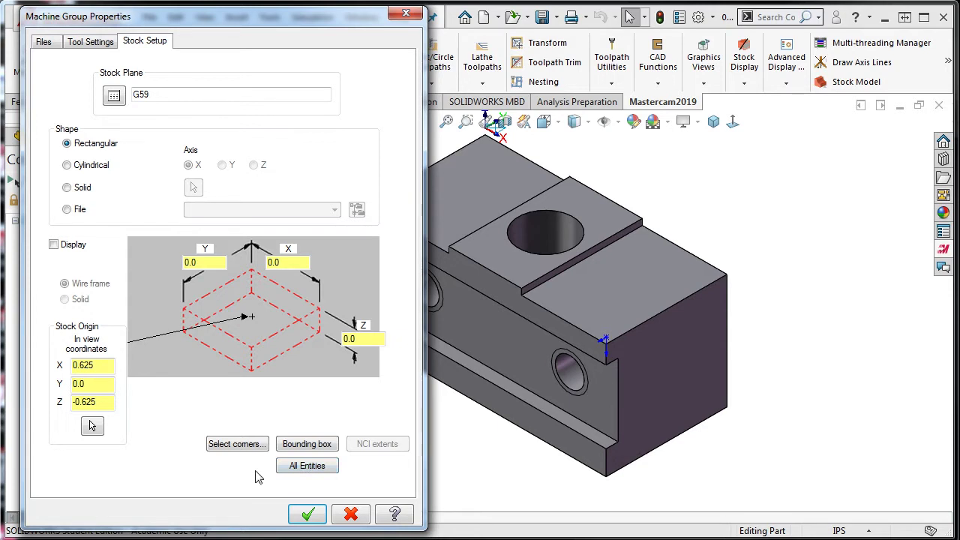
# - Fit the rectangular stock to all entities (1.25 × 0.625 × 0.625), display it solid, and apply
pyautogui.click(301, 468)
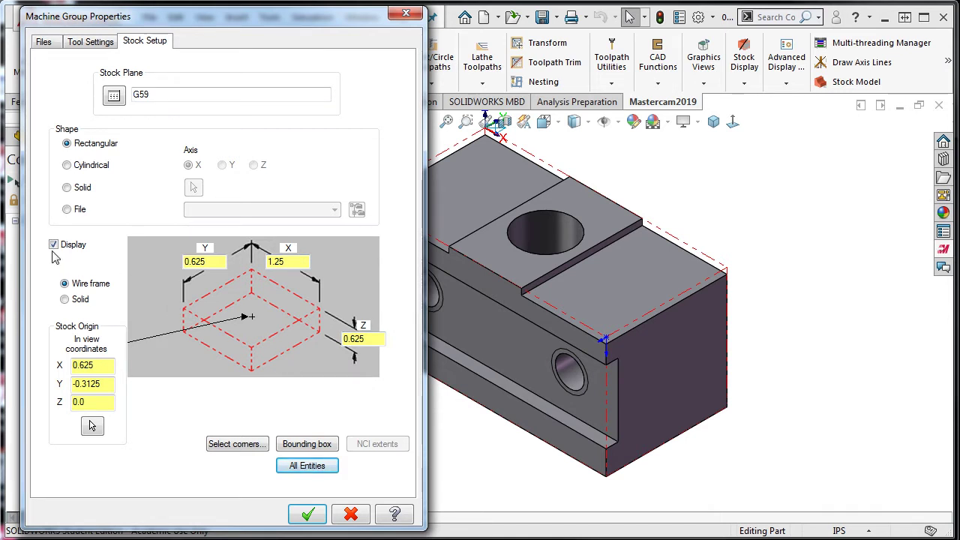
pyautogui.click(65, 299)
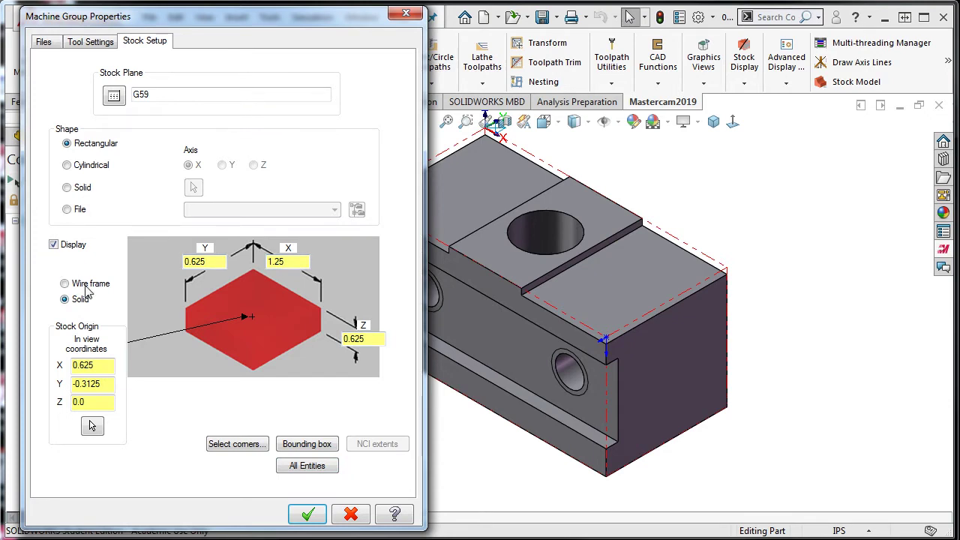
pyautogui.click(309, 514)
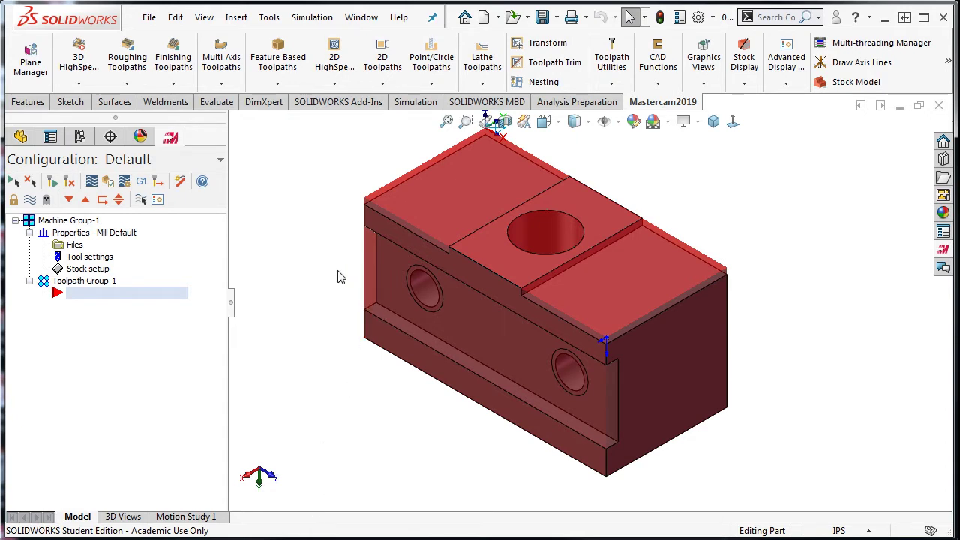
# - Toggle the stock display off and back on from the Stock Display options
pyautogui.click(743, 85)
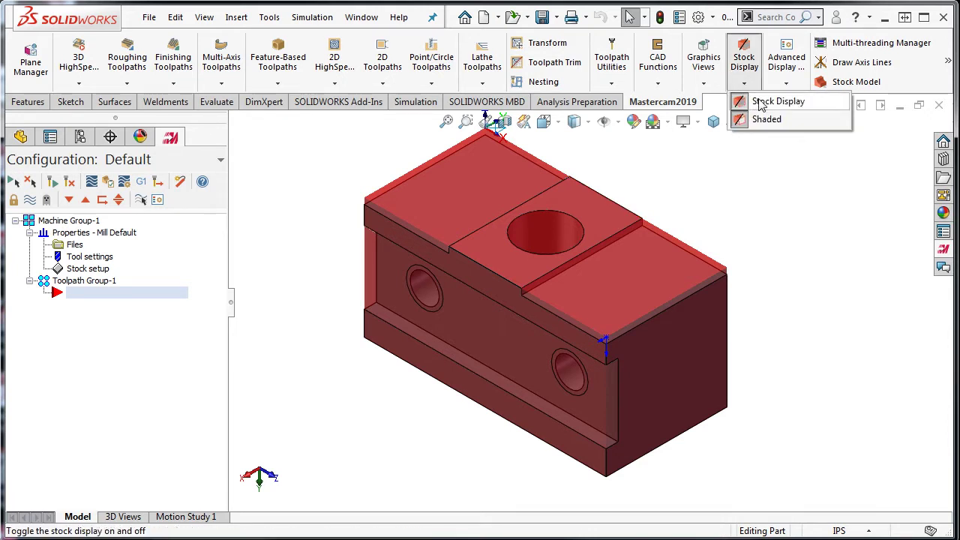
pyautogui.click(760, 103)
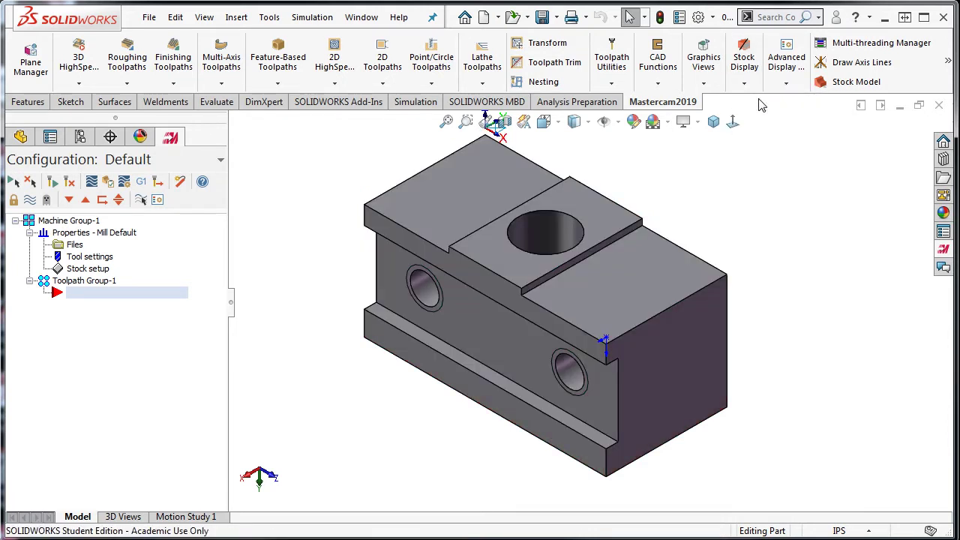
pyautogui.click(759, 103)
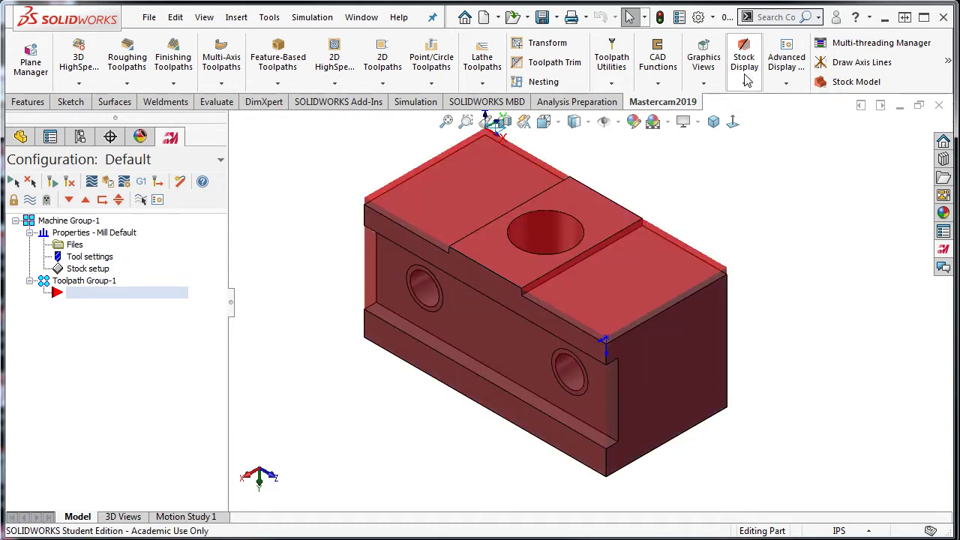
pyautogui.click(748, 84)
pyautogui.click(760, 103)
pyautogui.click(745, 84)
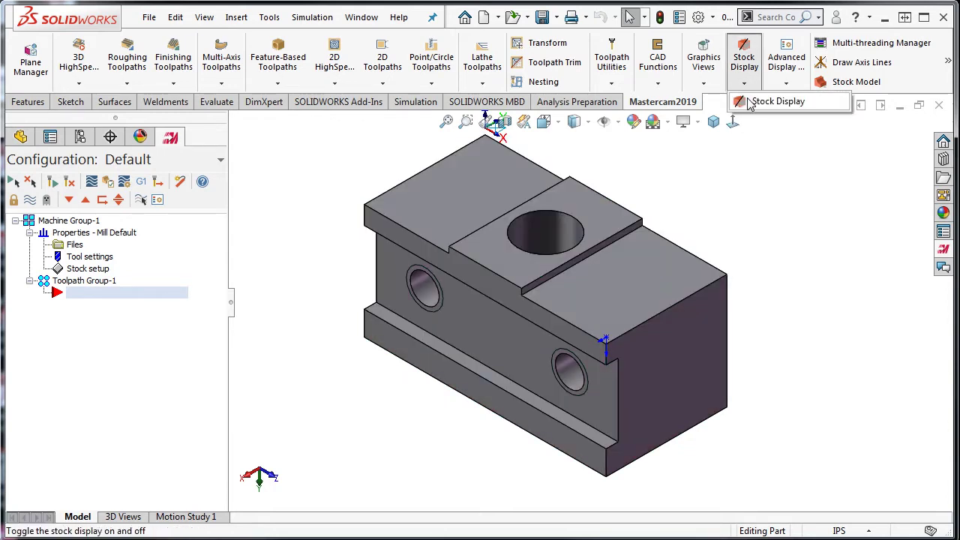
pyautogui.click(756, 102)
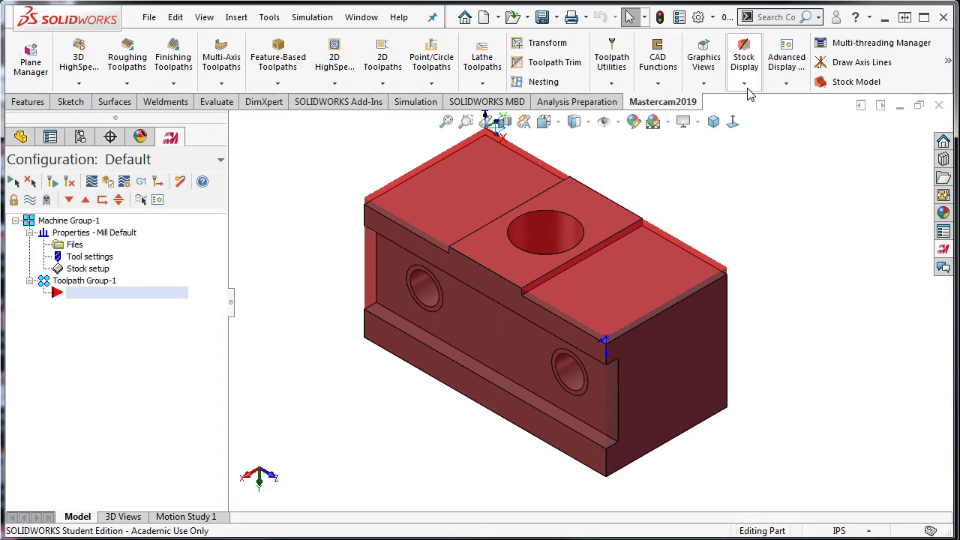
# - Turn off stock shading so the stock shows as a red dashed wireframe outline
pyautogui.click(744, 84)
pyautogui.click(764, 124)
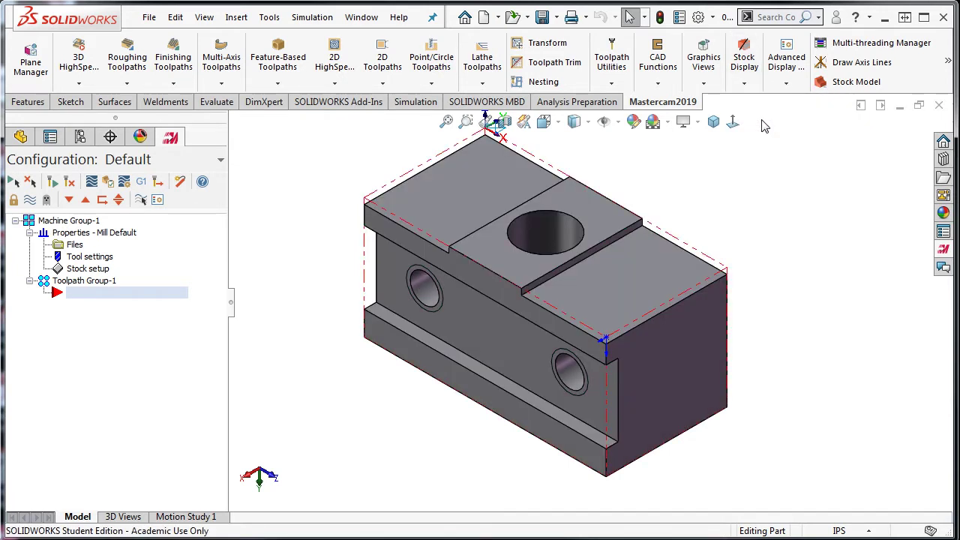
pyautogui.click(745, 84)
pyautogui.click(756, 122)
pyautogui.click(744, 84)
pyautogui.click(757, 122)
# - Widen the stock X size to 1.375 (1.25+0.125) and apply
pyautogui.doubleClick(88, 268)
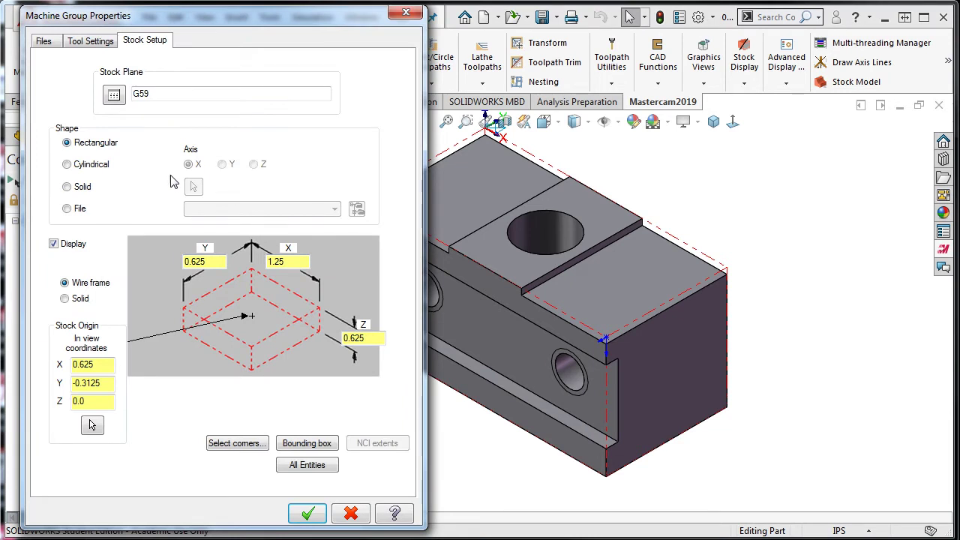
pyautogui.click(302, 261)
pyautogui.write('+0.125')
pyautogui.click(370, 339)
pyautogui.click(318, 516)
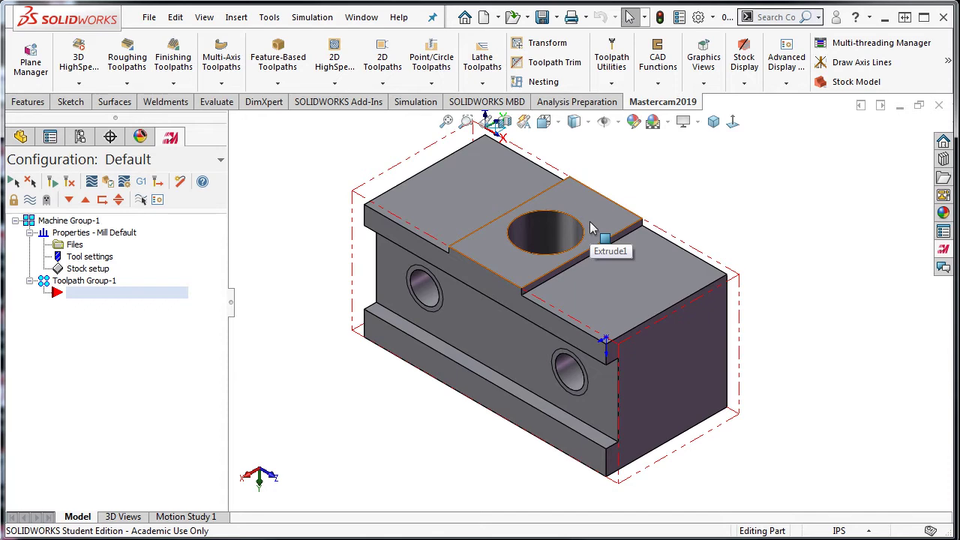
# - Raise the stock Z height to 0.6875 (0.625+1/16) and apply
pyautogui.click(102, 270)
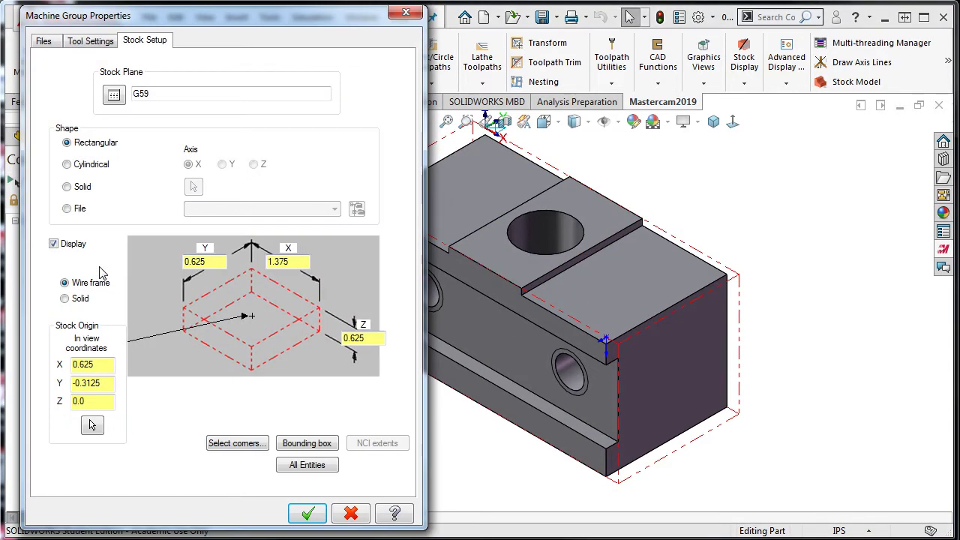
pyautogui.click(370, 338)
pyautogui.write('+1/16')
pyautogui.press('Left')
pyautogui.press('Left')
pyautogui.press('Left')
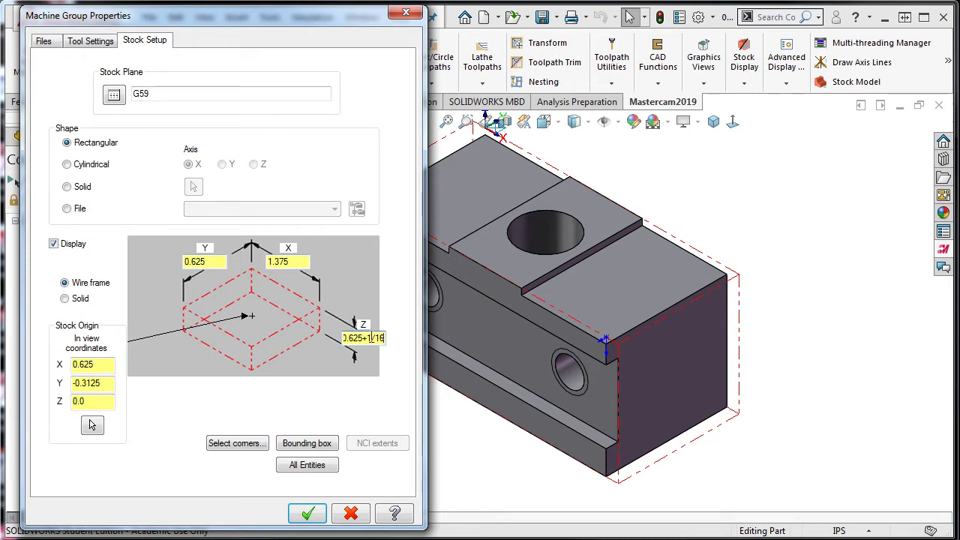
pyautogui.press('Tab')
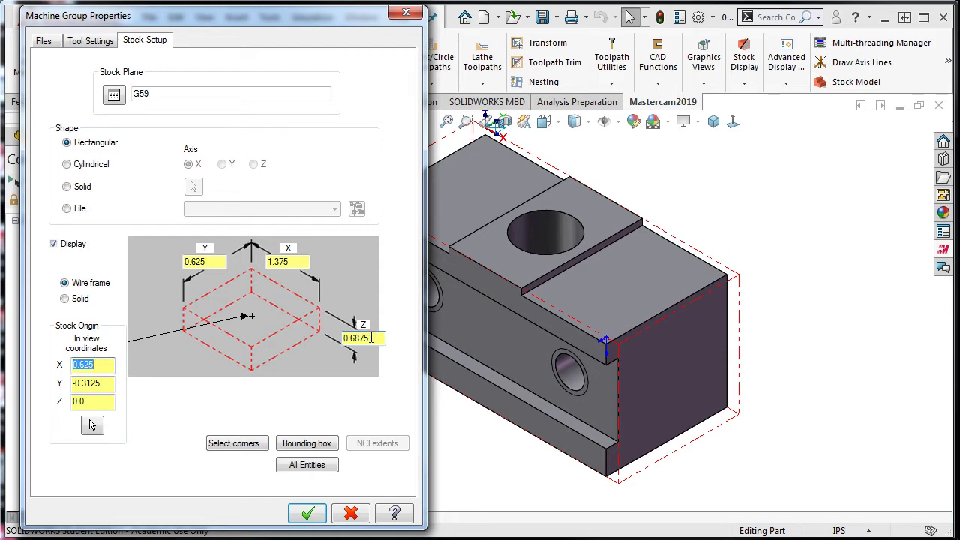
pyautogui.click(312, 515)
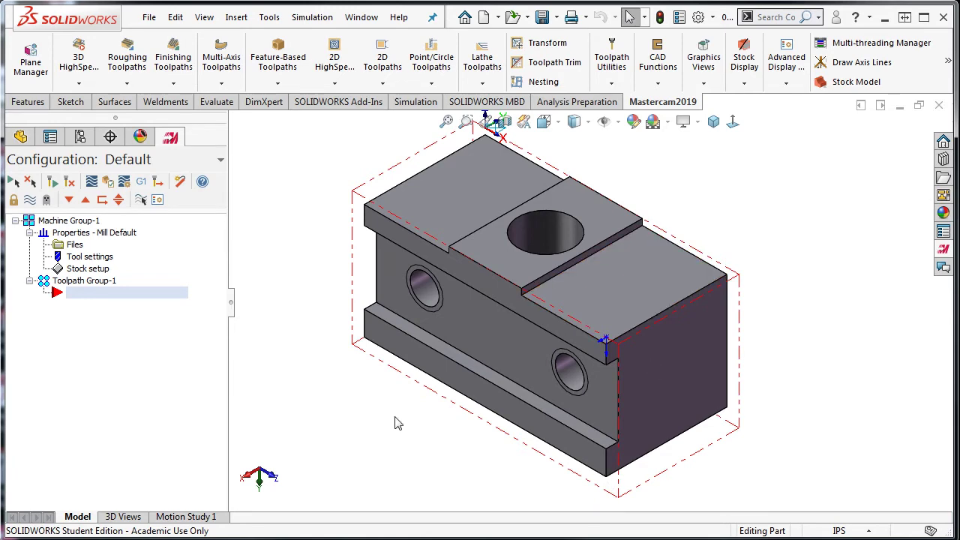
# - Set the stock origin Z to 0.0625 by entering 0.0+.0625, and apply
pyautogui.click(93, 270)
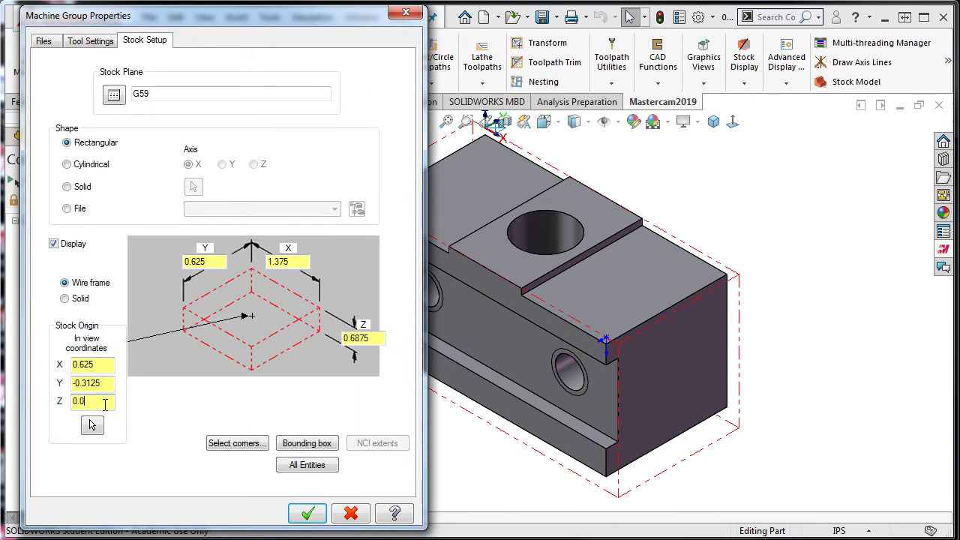
pyautogui.write('+')
pyautogui.write('.0625')
pyautogui.press('Tab')
pyautogui.click(294, 511)
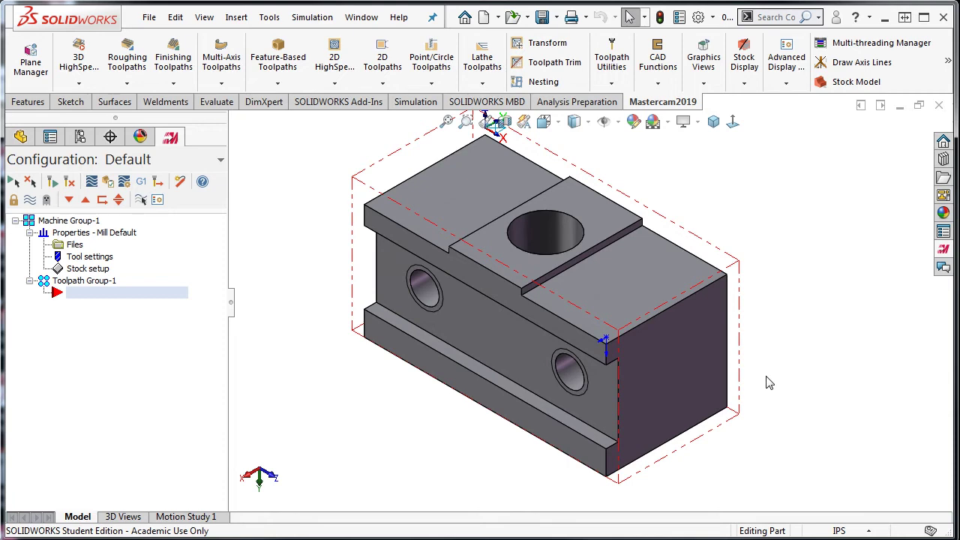
# - Begin picking stock corners on the block, then abandon it and cancel the stock settings
pyautogui.click(90, 270)
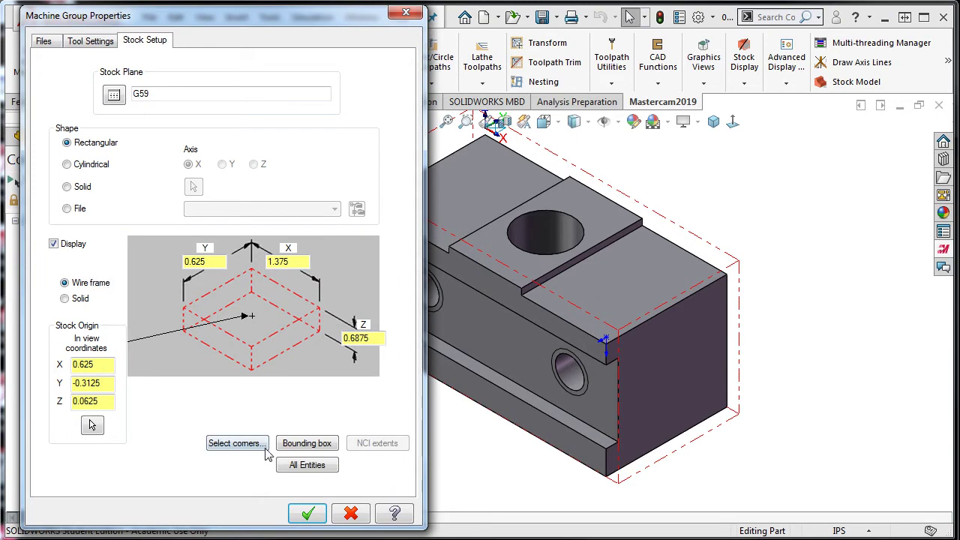
pyautogui.click(236, 444)
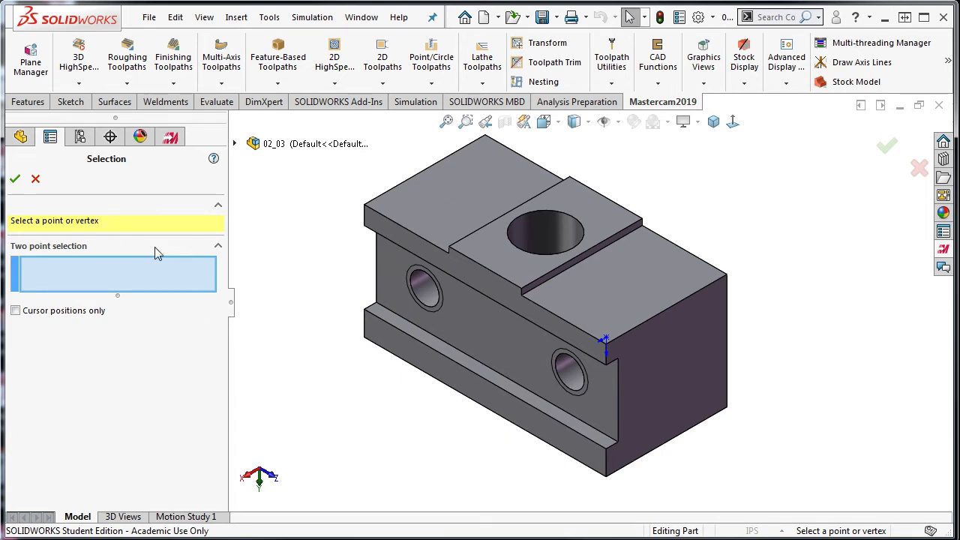
pyautogui.click(727, 408)
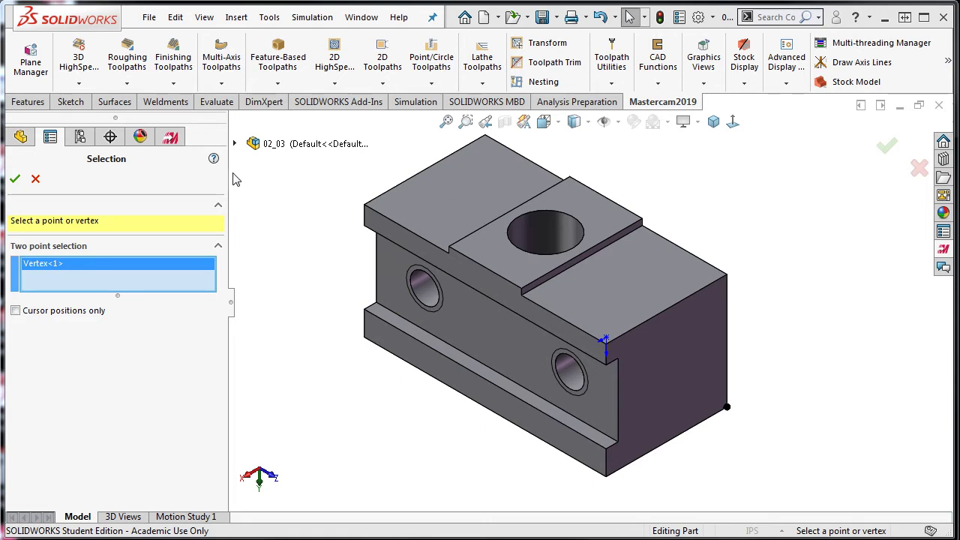
pyautogui.click(35, 178)
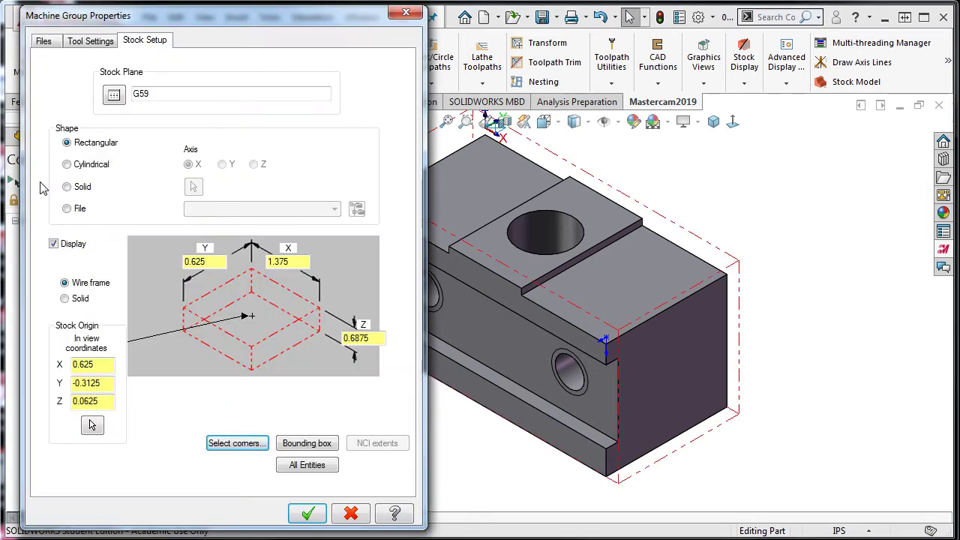
pyautogui.click(351, 515)
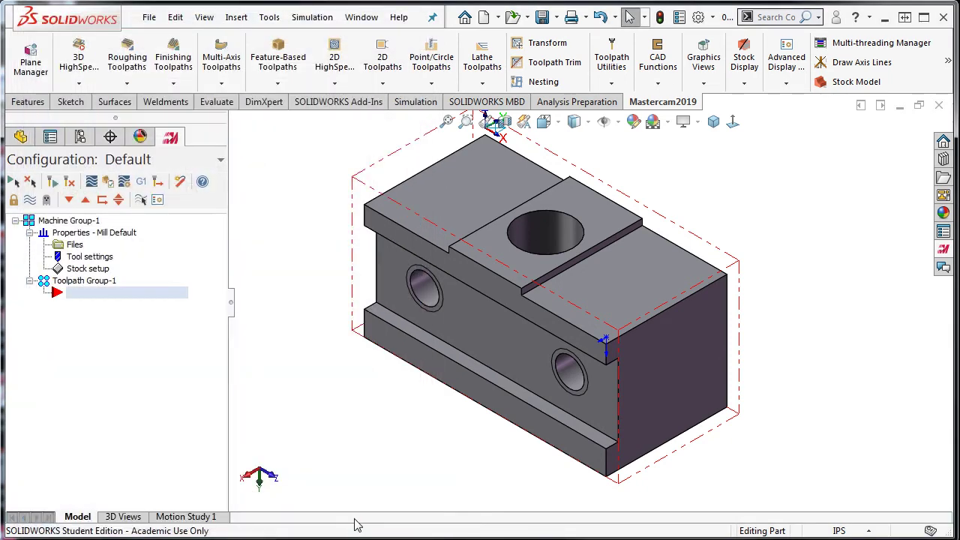
# - Convert the block's top-left edge into a line in a new top-face sketch and exit the sketch
pyautogui.click(622, 231)
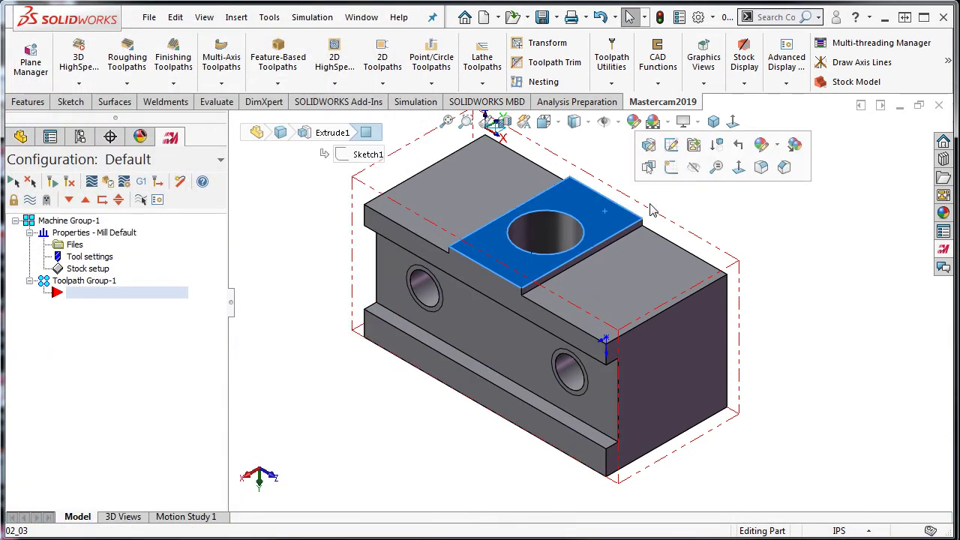
pyautogui.click(671, 168)
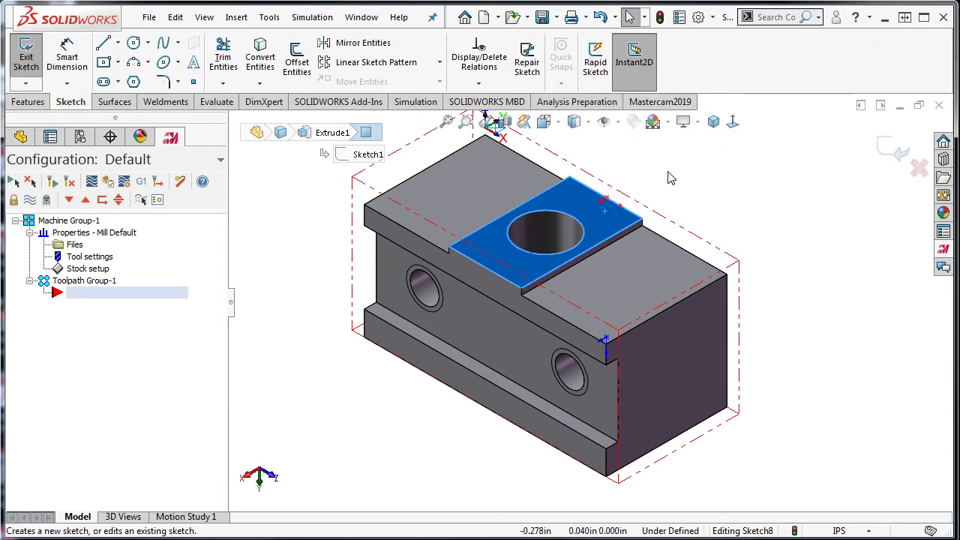
pyautogui.press('Escape')
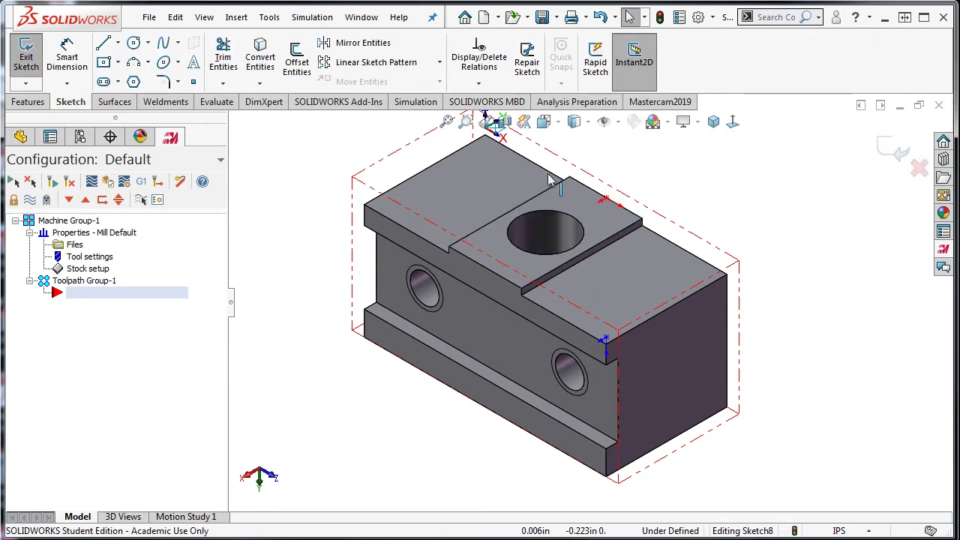
pyautogui.click(445, 159)
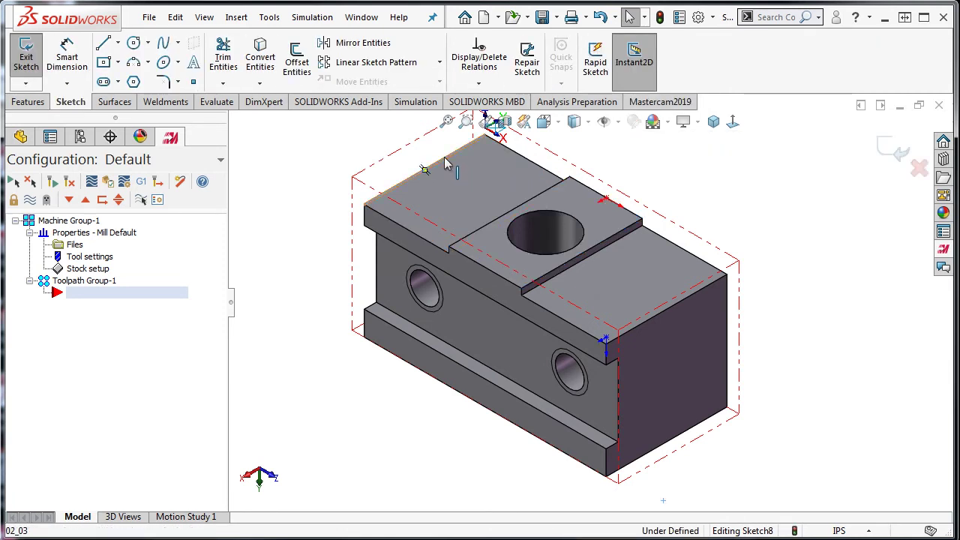
pyautogui.click(261, 61)
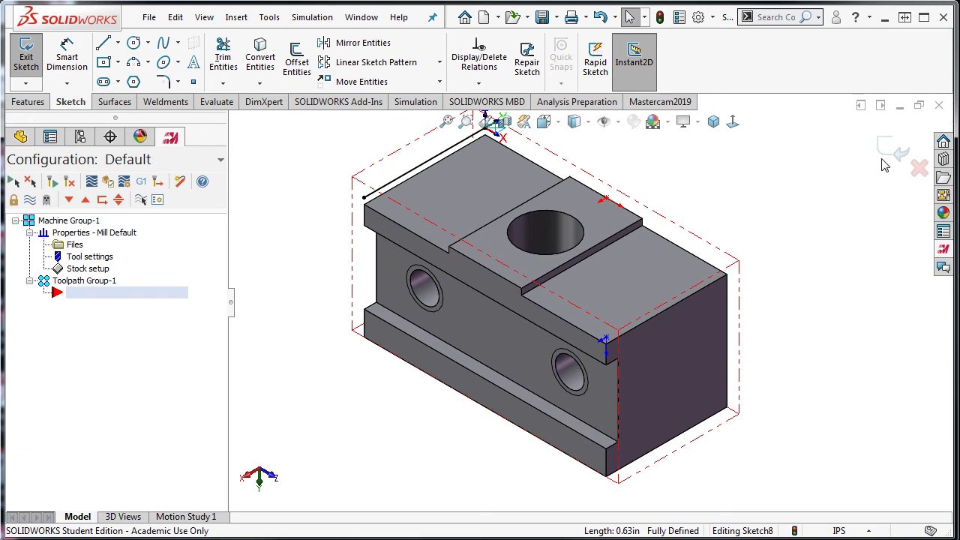
pyautogui.click(889, 148)
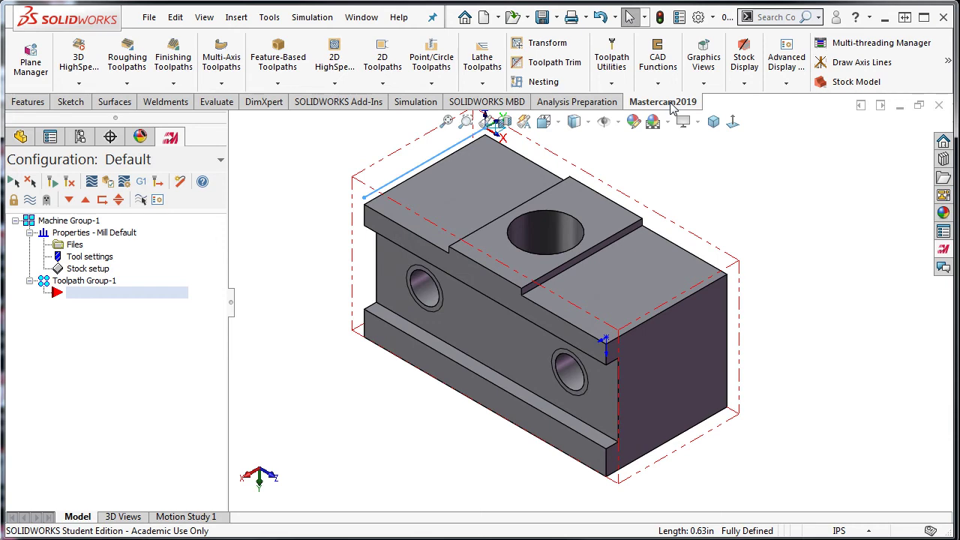
# - Define the stock from the block's lower-right vertex and the sketch line's end, giving 1.25 × 0.625 × 0.625
pyautogui.click(89, 268)
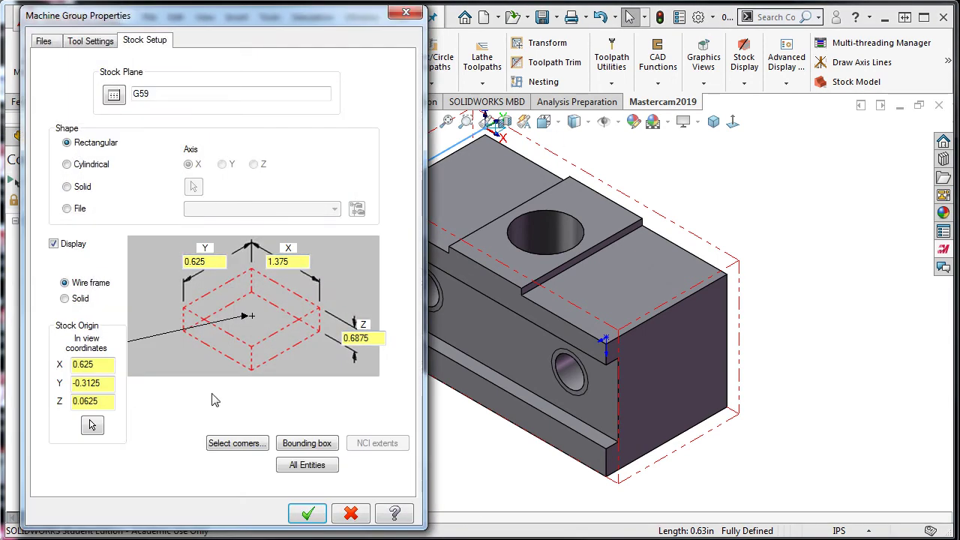
pyautogui.click(246, 443)
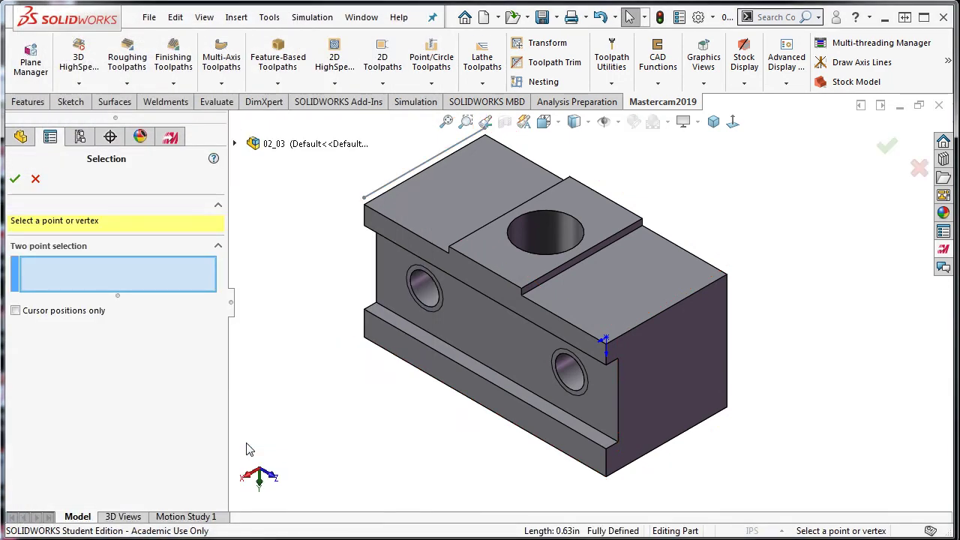
pyautogui.click(728, 409)
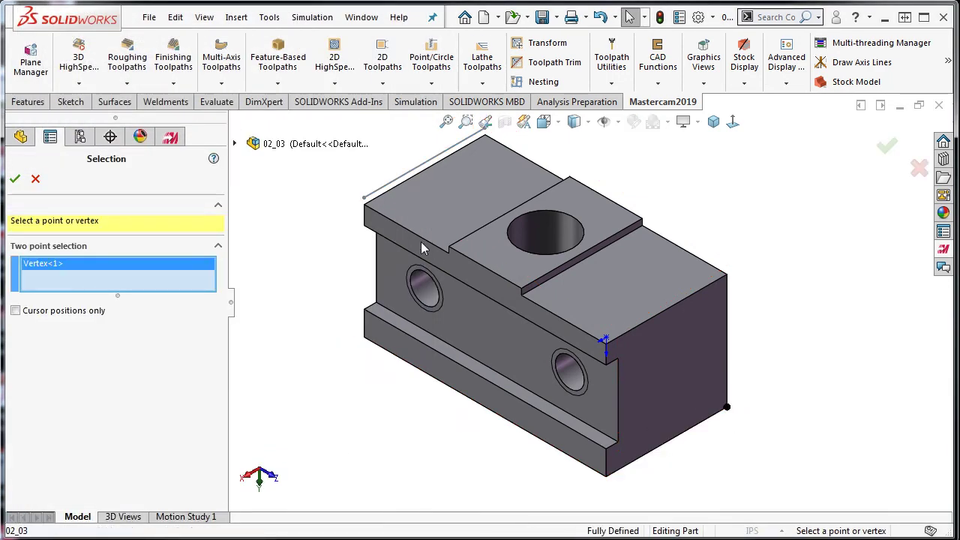
pyautogui.click(364, 200)
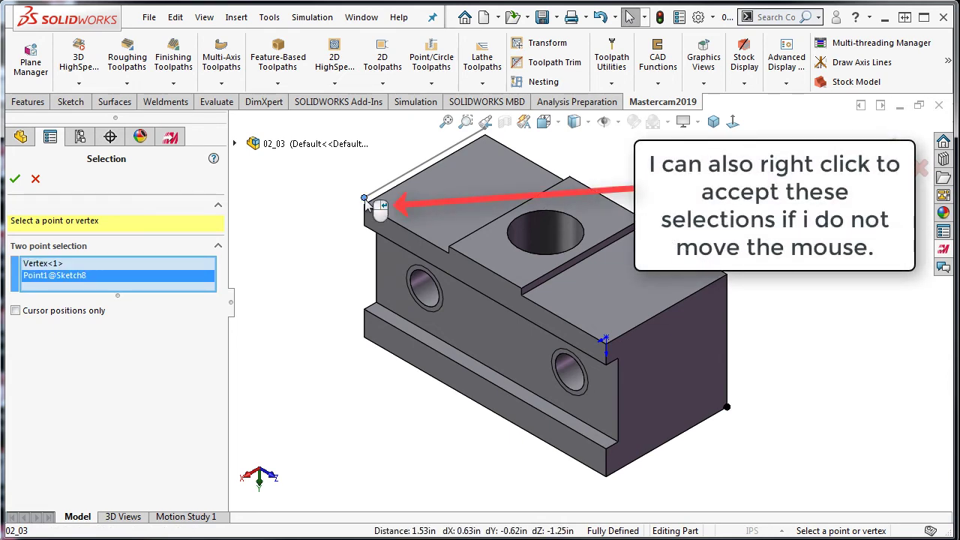
pyautogui.click(15, 178)
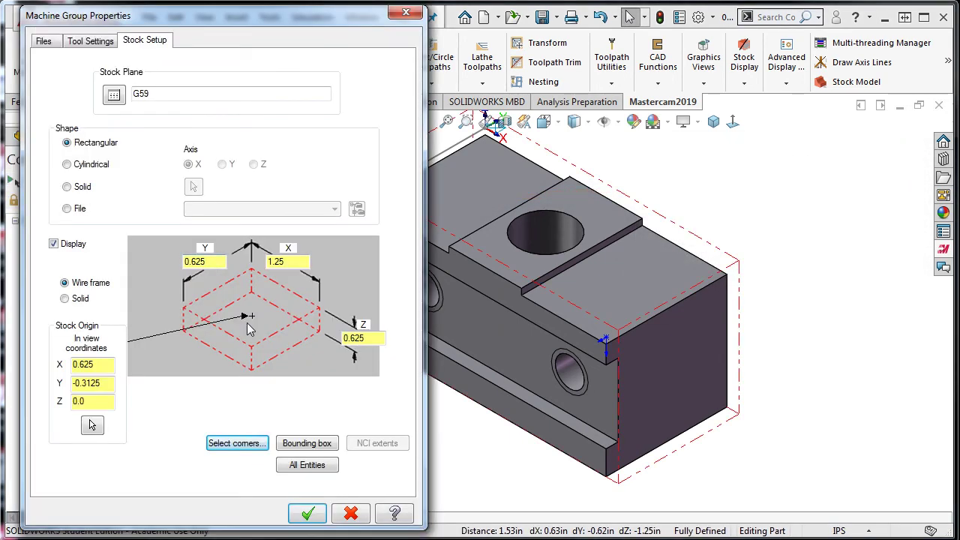
pyautogui.click(308, 514)
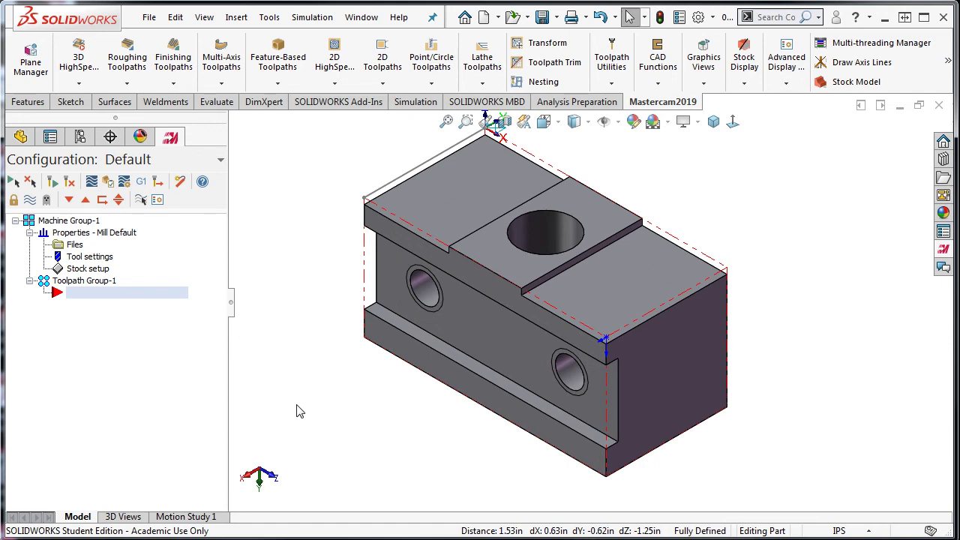
pyautogui.click(105, 272)
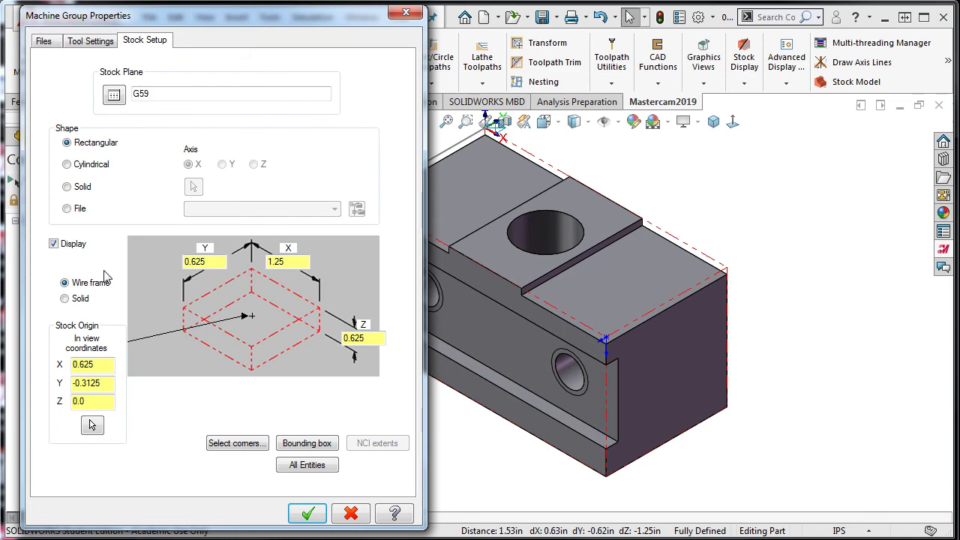
pyautogui.click(301, 443)
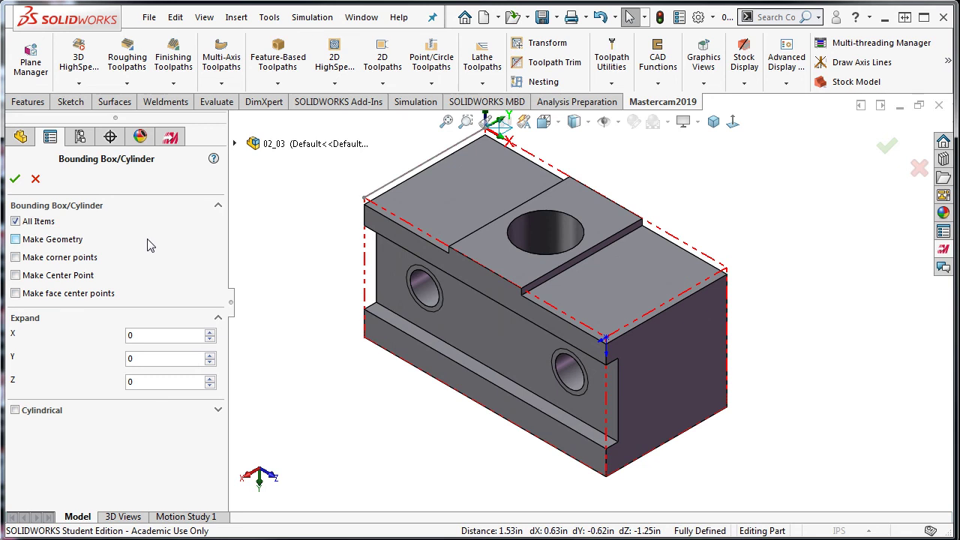
pyautogui.click(16, 240)
pyautogui.click(15, 410)
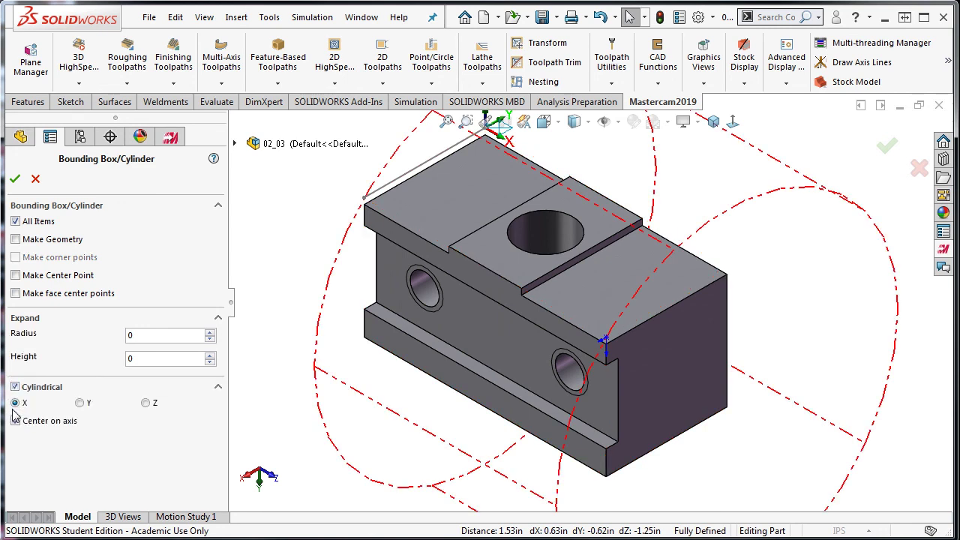
pyautogui.click(15, 421)
pyautogui.click(15, 387)
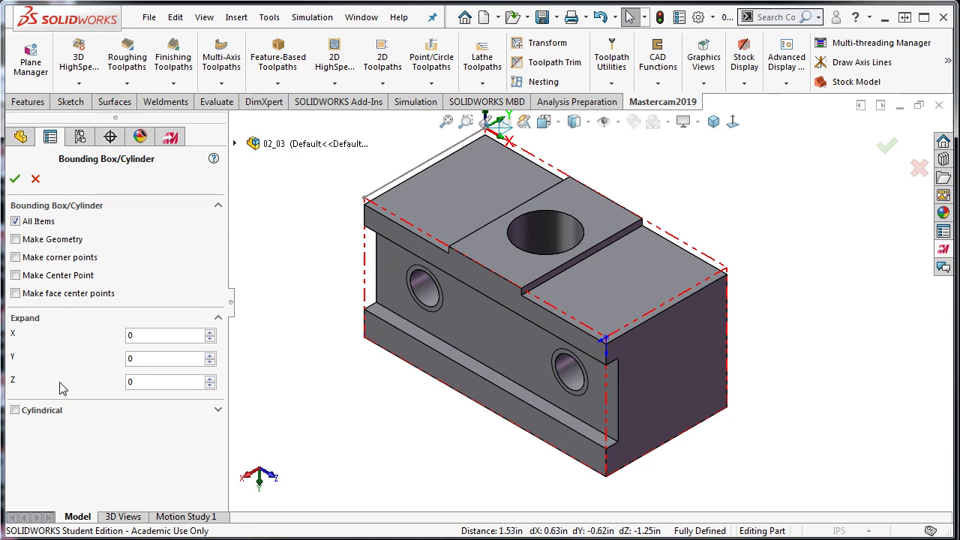
pyautogui.click(15, 179)
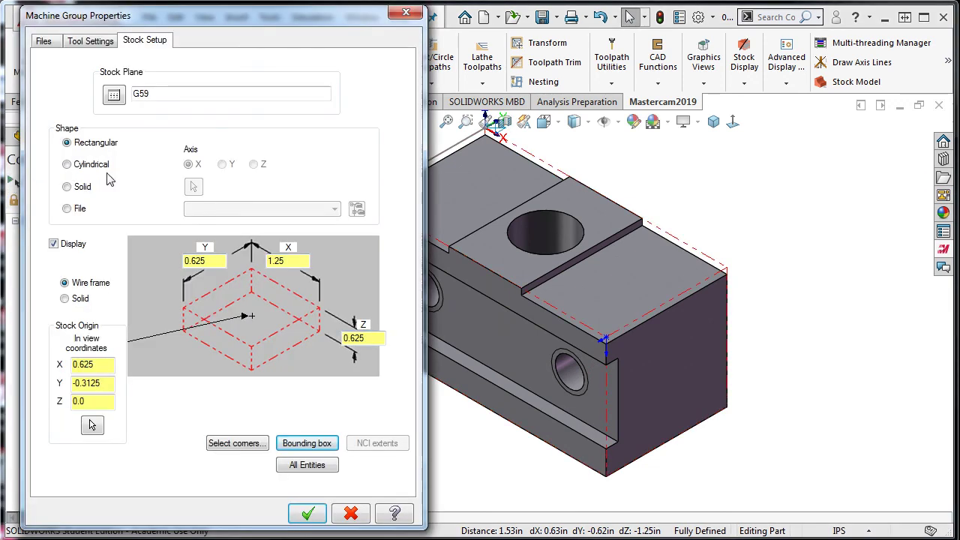
pyautogui.click(307, 514)
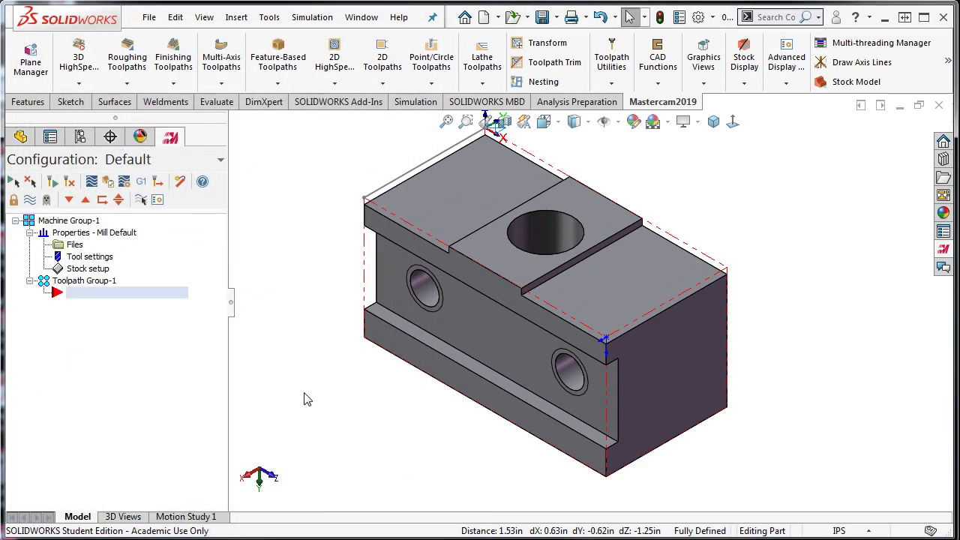